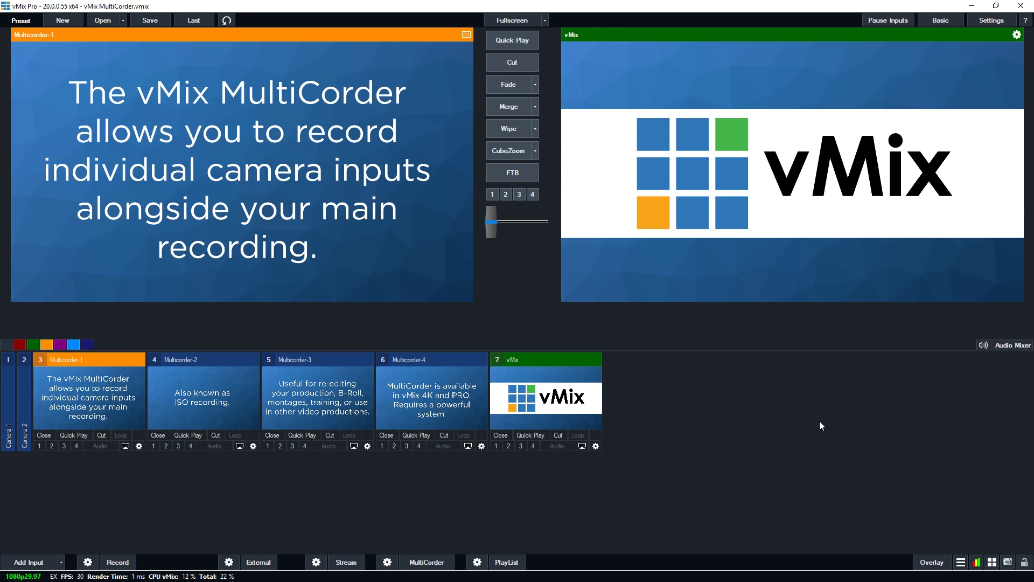
Step: Advance Preview through Multicorder-2 to the Multicorder-3 title
key("4")
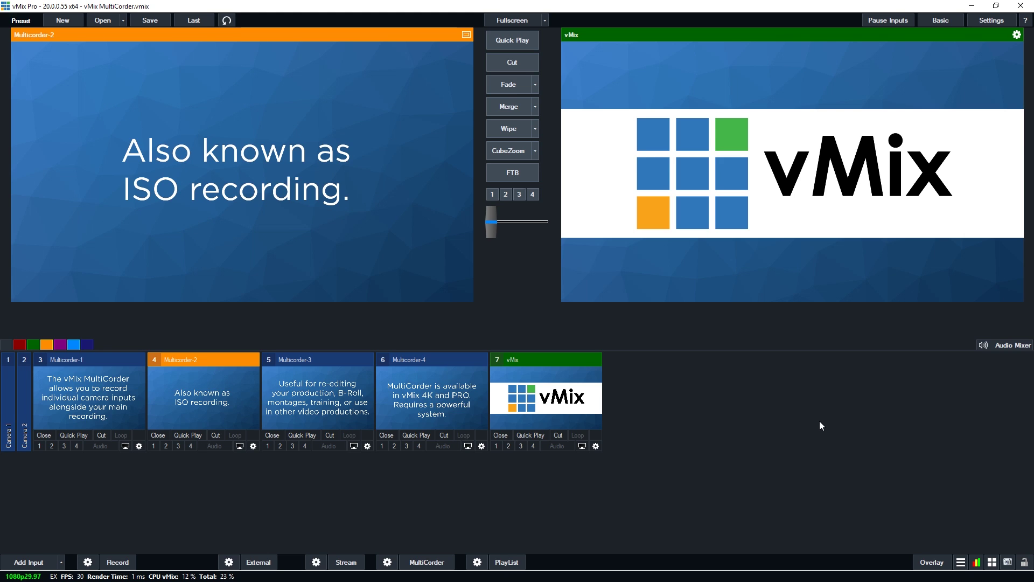
key("5")
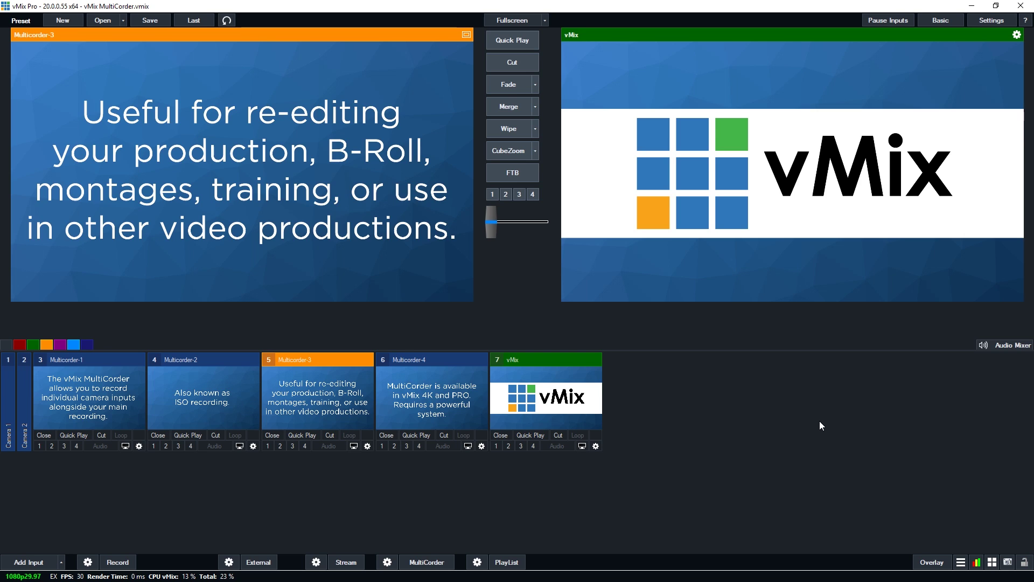
Step: Cue the Multicorder-4 title in Preview and bring up the MultiCorder settings
key("6")
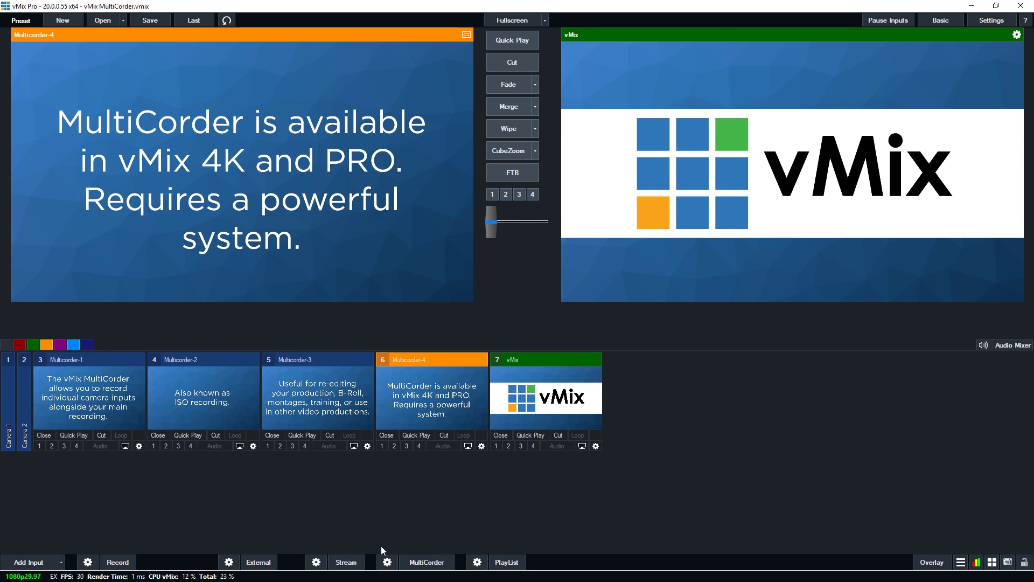
left_click(388, 562)
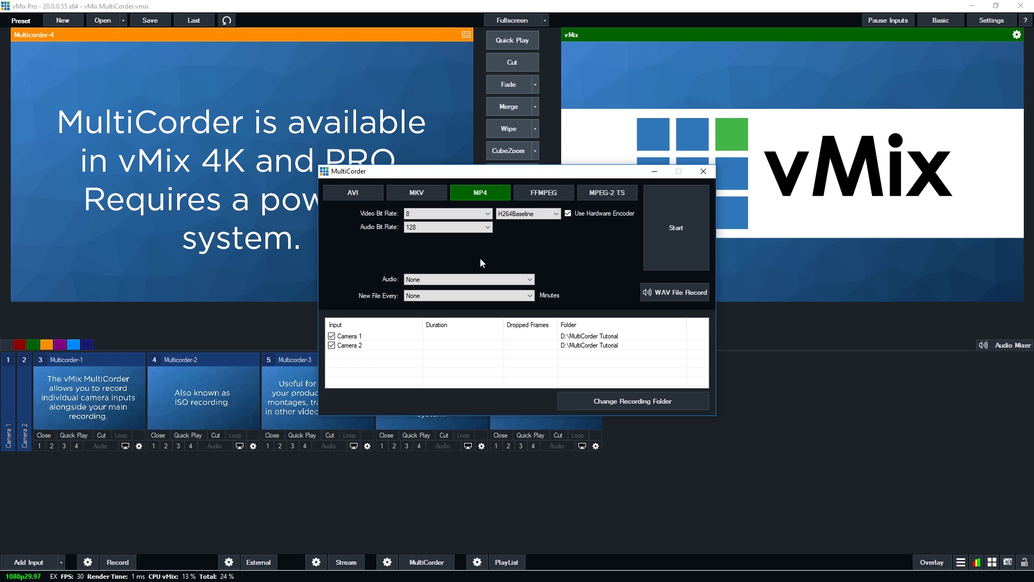
left_click(357, 189)
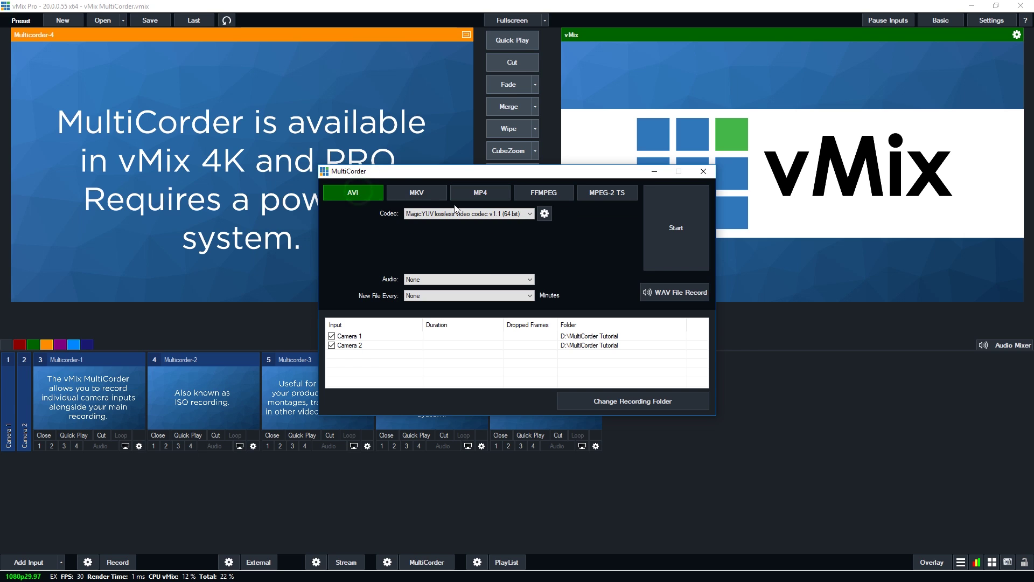
left_click(466, 193)
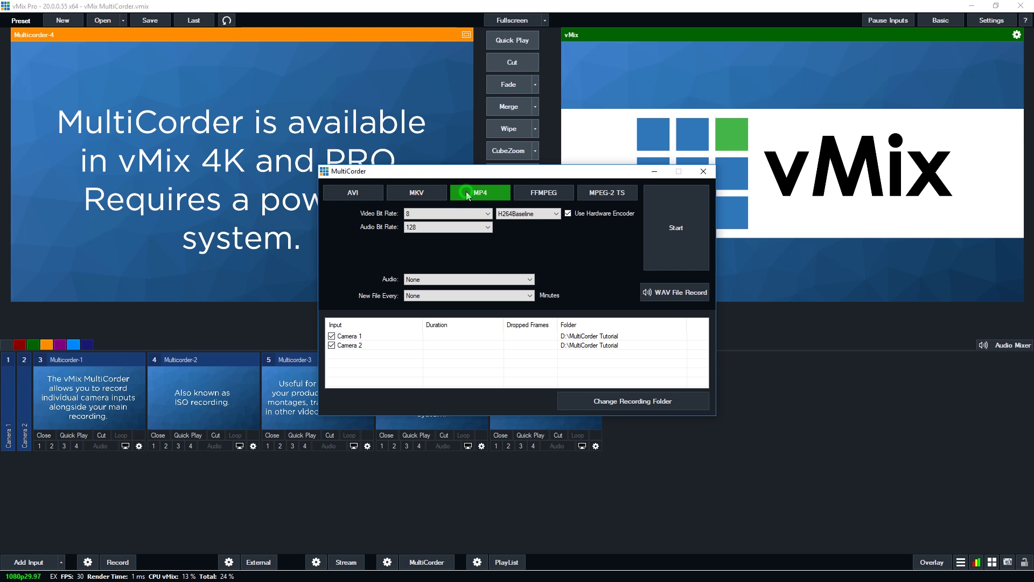
left_click(521, 198)
left_click(586, 195)
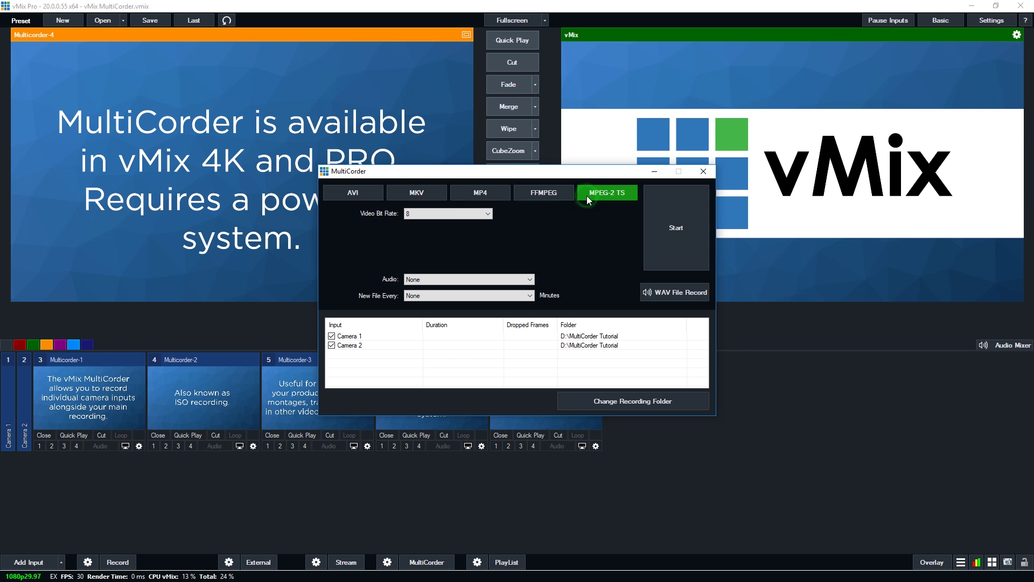
left_click(472, 190)
left_click(539, 200)
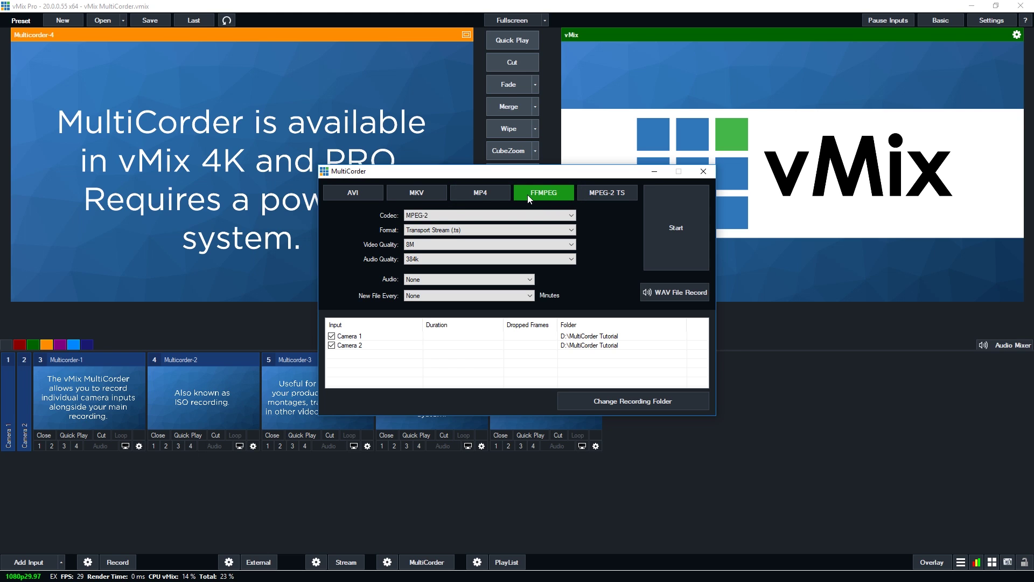
left_click(418, 215)
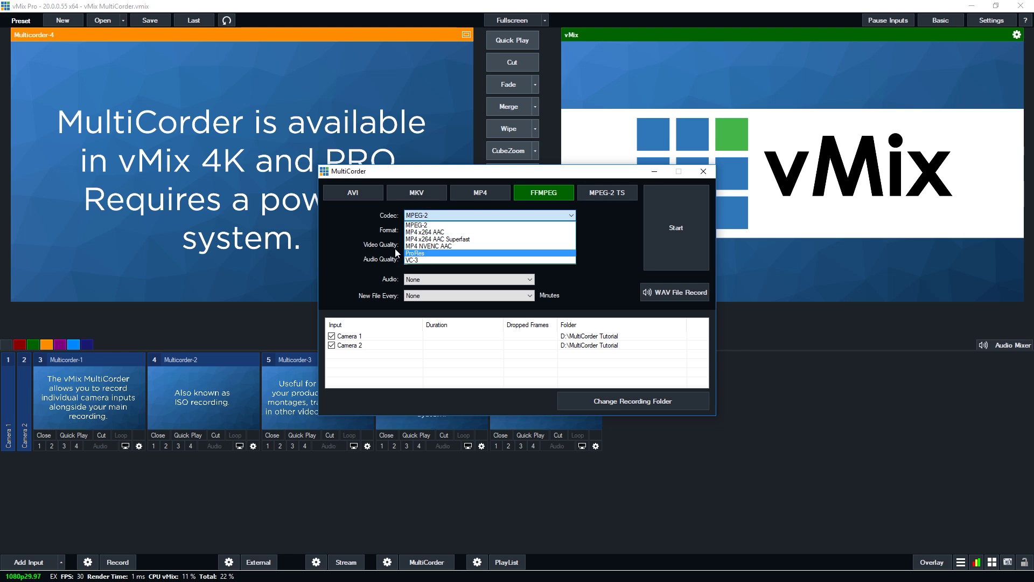
left_click(364, 235)
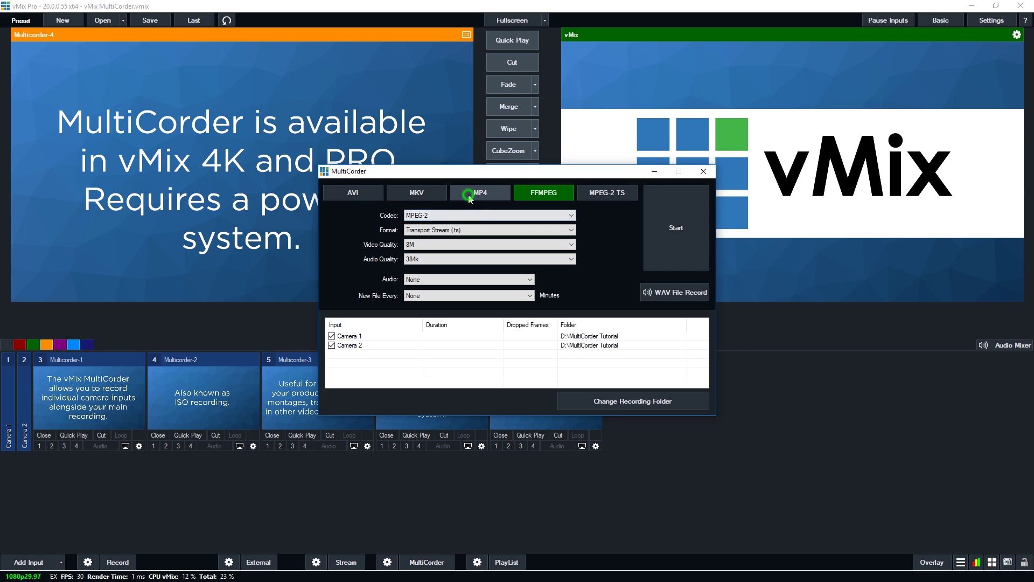
left_click(498, 193)
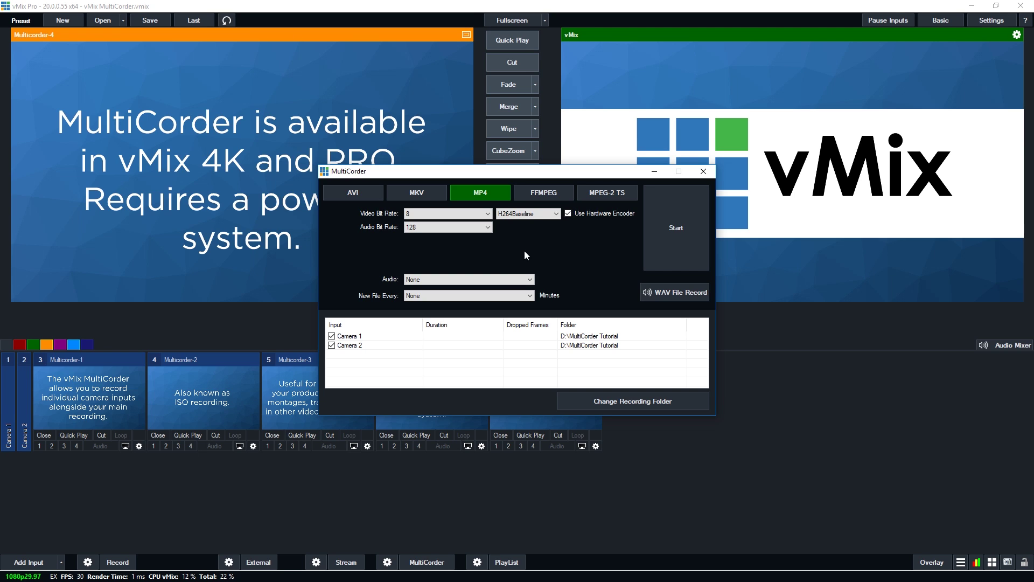
Step: Review the Audio and New File Every options, leaving both set to None
left_click(434, 279)
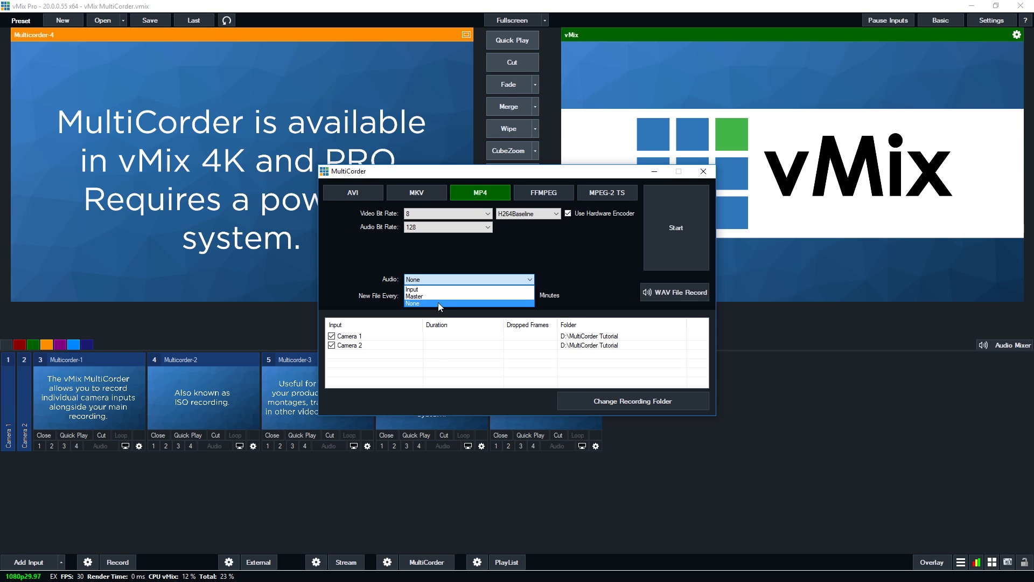
left_click(573, 285)
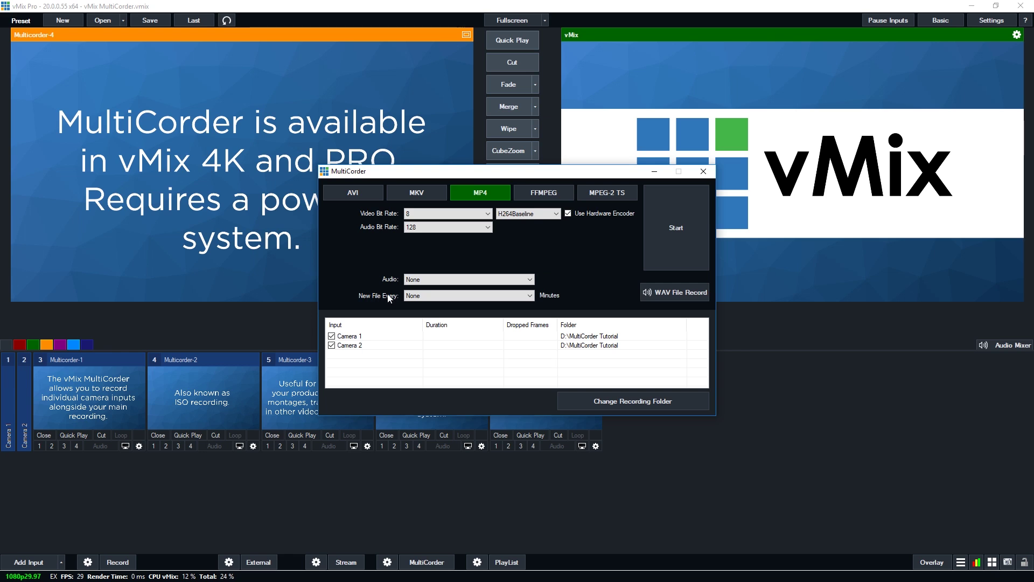
left_click(418, 297)
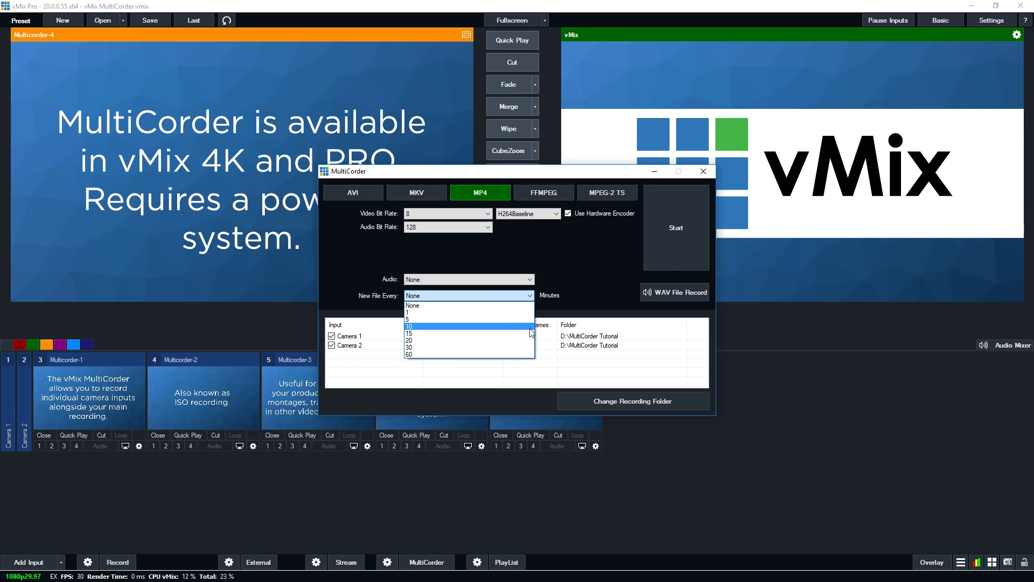
left_click(566, 297)
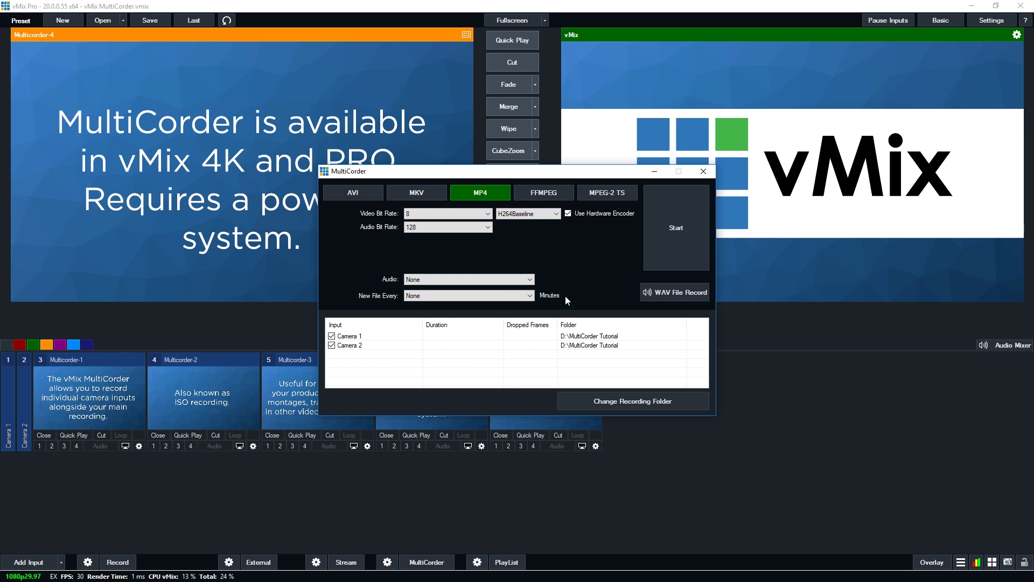
left_click(436, 300)
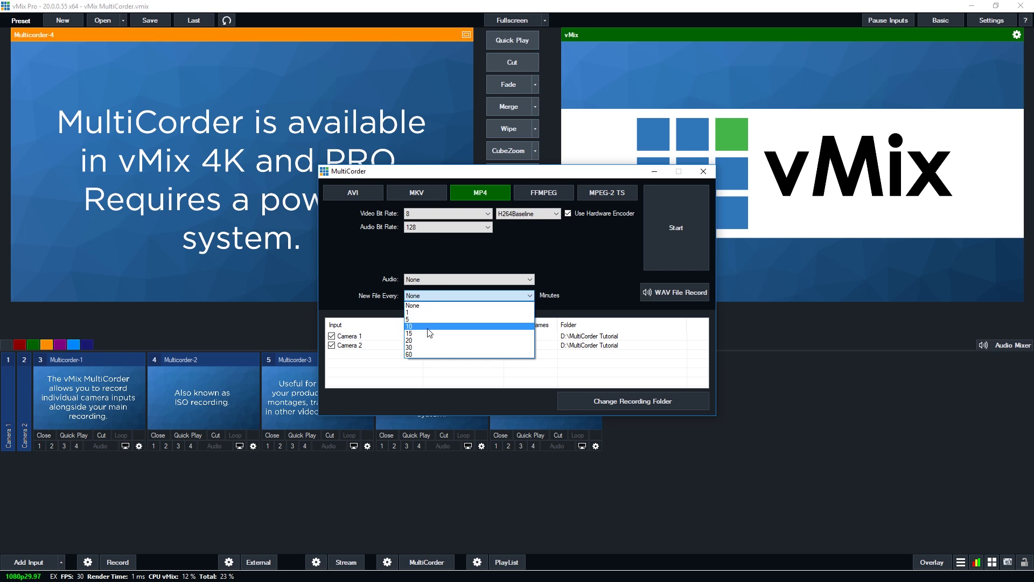
left_click(565, 299)
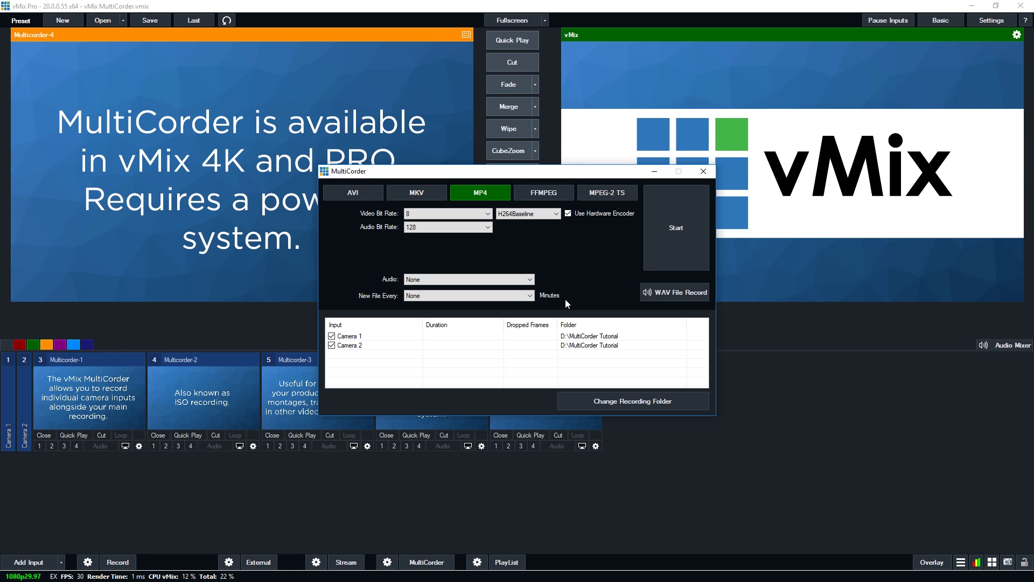
left_click(509, 298)
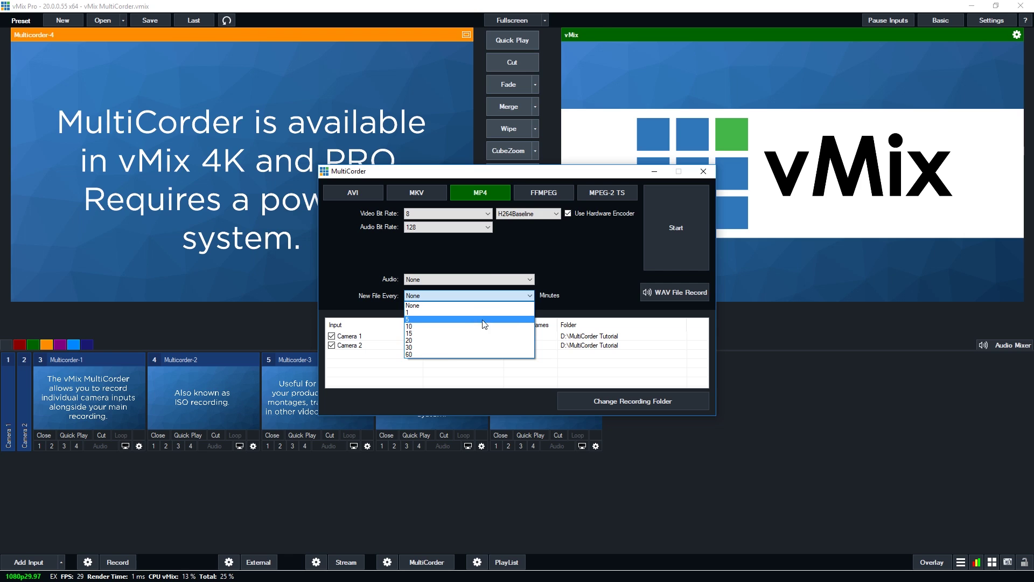
left_click(570, 298)
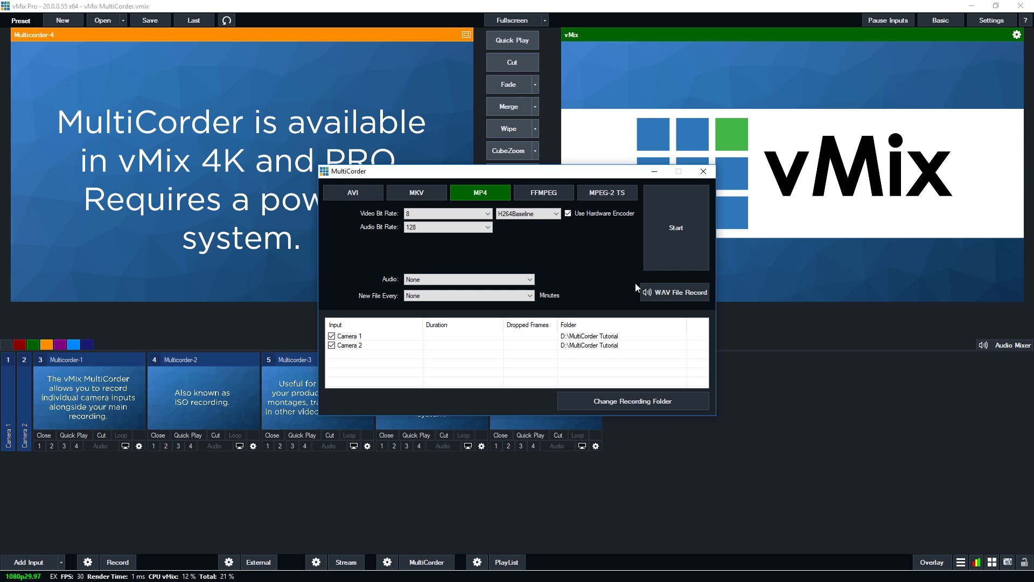
Step: Leave WAV File Record off, keep Camera 1 ticked, and close the MultiCorder window
left_click(662, 293)
left_click(664, 292)
left_click(367, 336)
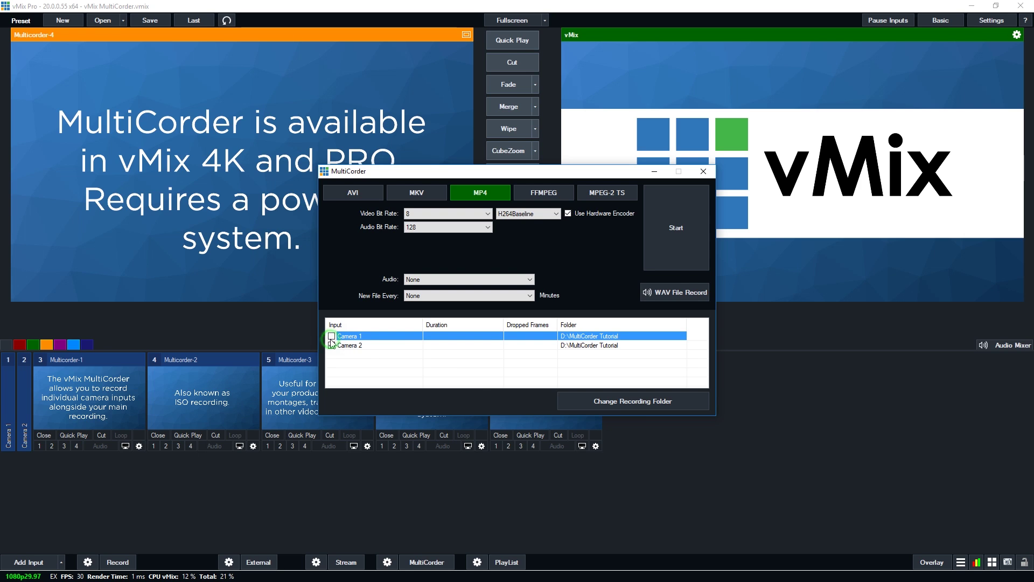
left_click(457, 393)
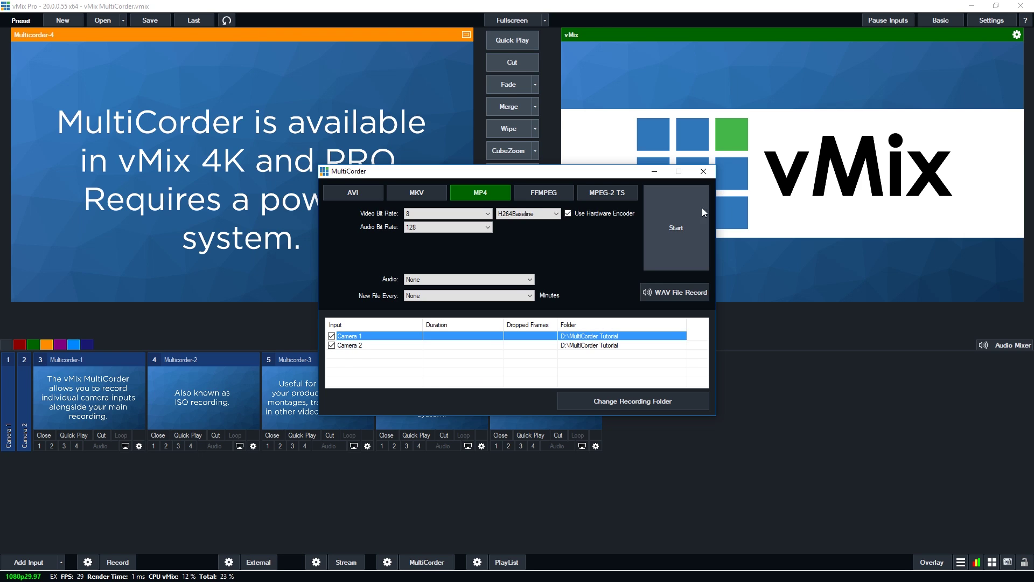
Step: Start MultiCorder recording, preview Camera 1, put Camera 2 live muted, and check recording progress
left_click(705, 175)
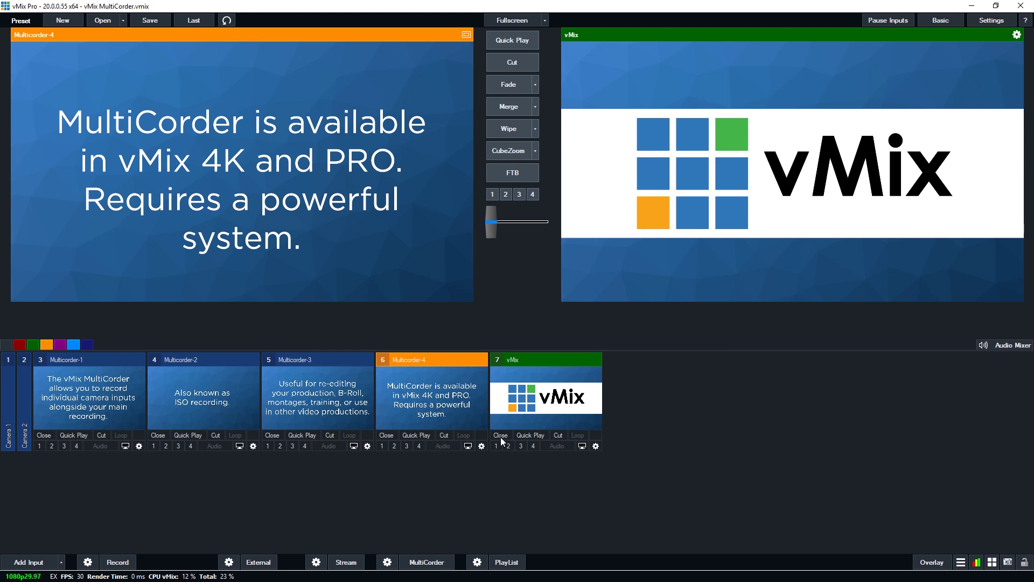
left_click(429, 562)
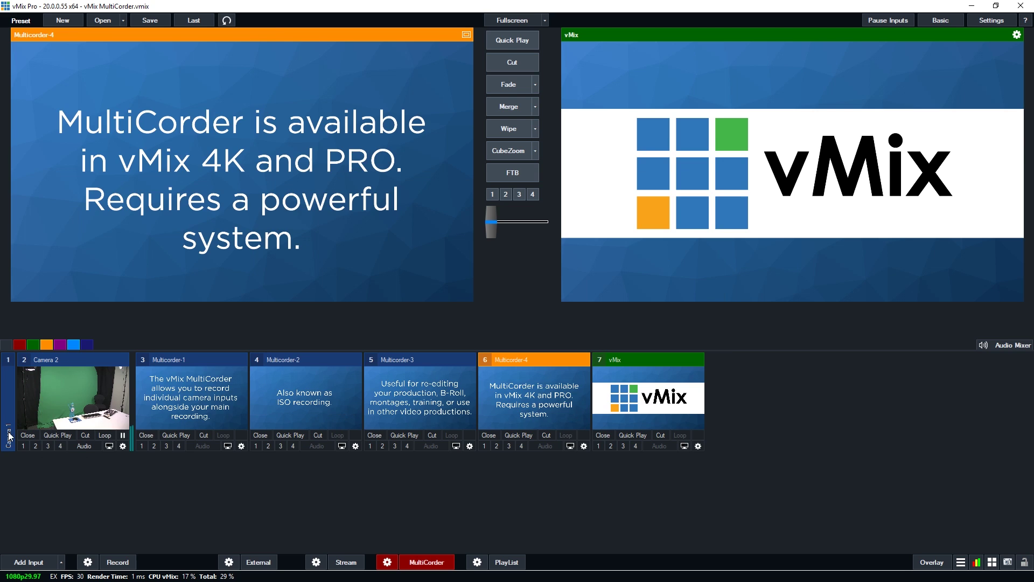
left_click(51, 414)
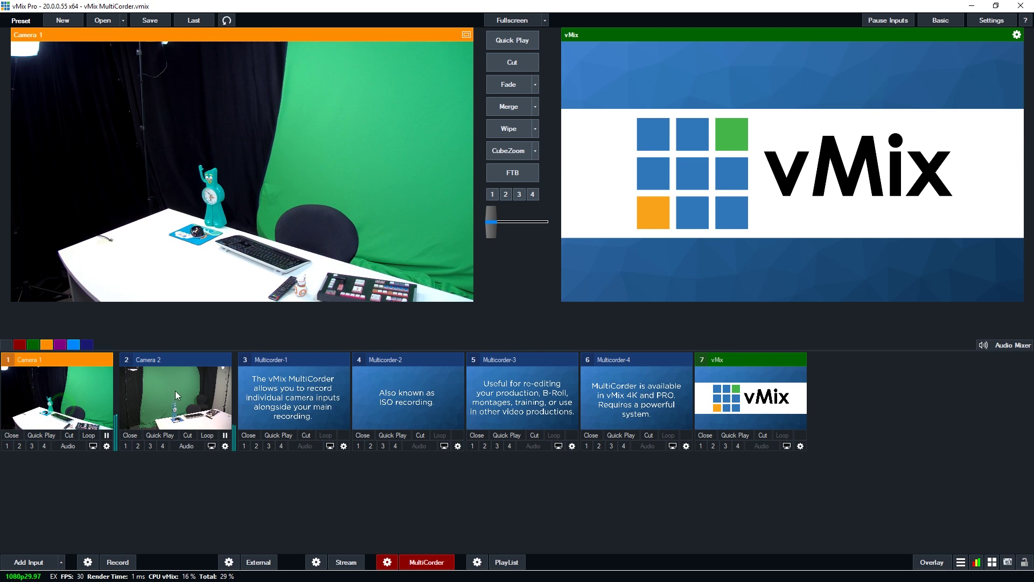
left_click(192, 438)
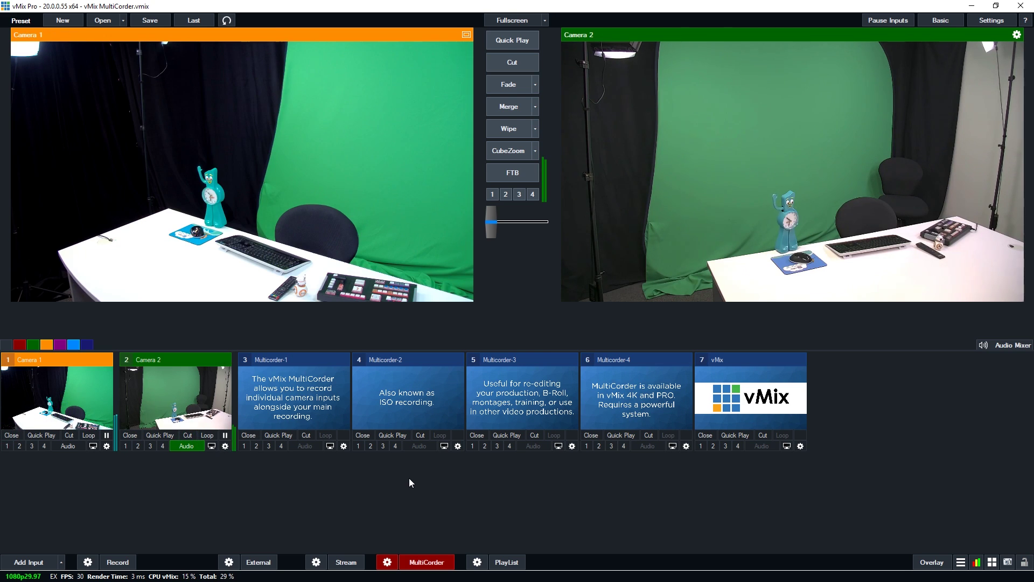
left_click(191, 446)
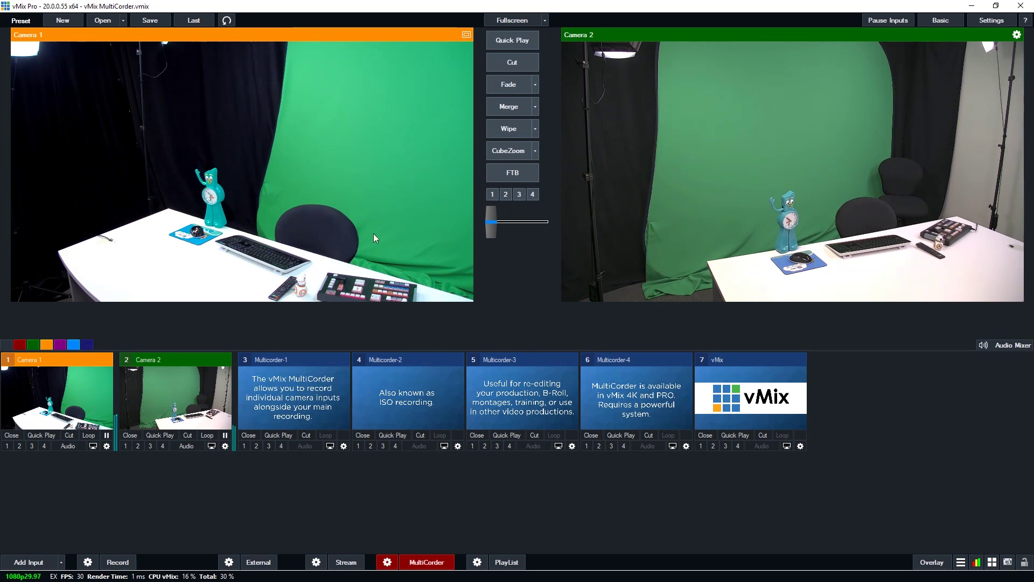
left_click(385, 563)
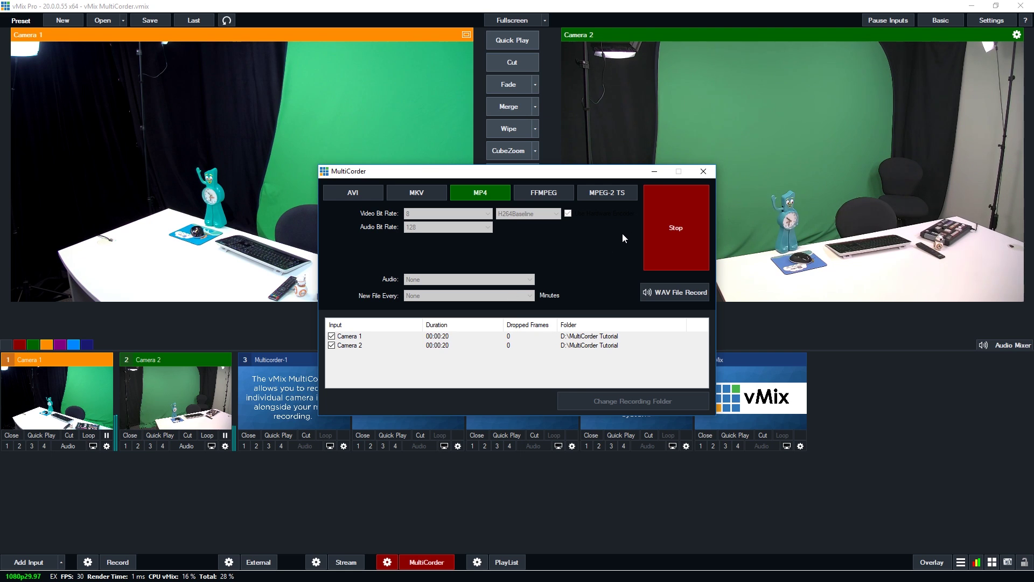
left_click(703, 172)
Step: Stop the MultiCorder recording and answer Yes to Stop MultiCorder?
left_click(429, 564)
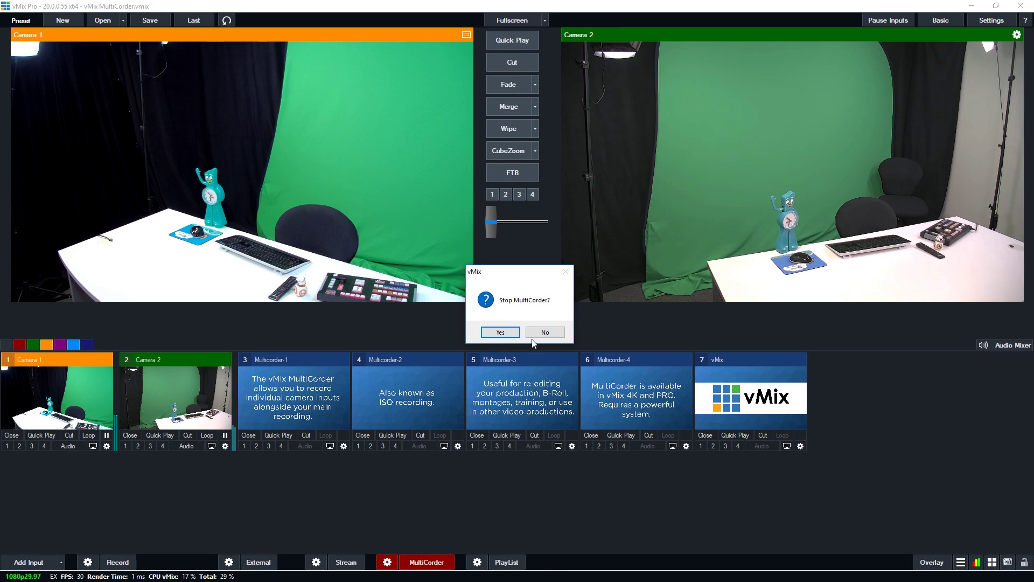
left_click(501, 332)
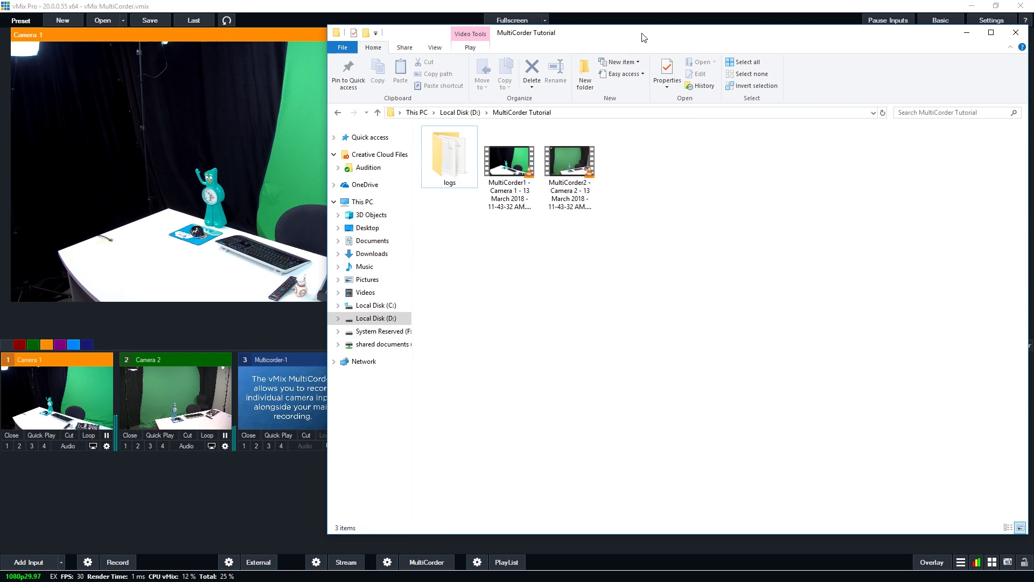
Step: Position the MultiCorder Tutorial folder over vMix, select the Camera 1 recording, then minimize Explorer
left_click_drag(643, 37, 629, 37)
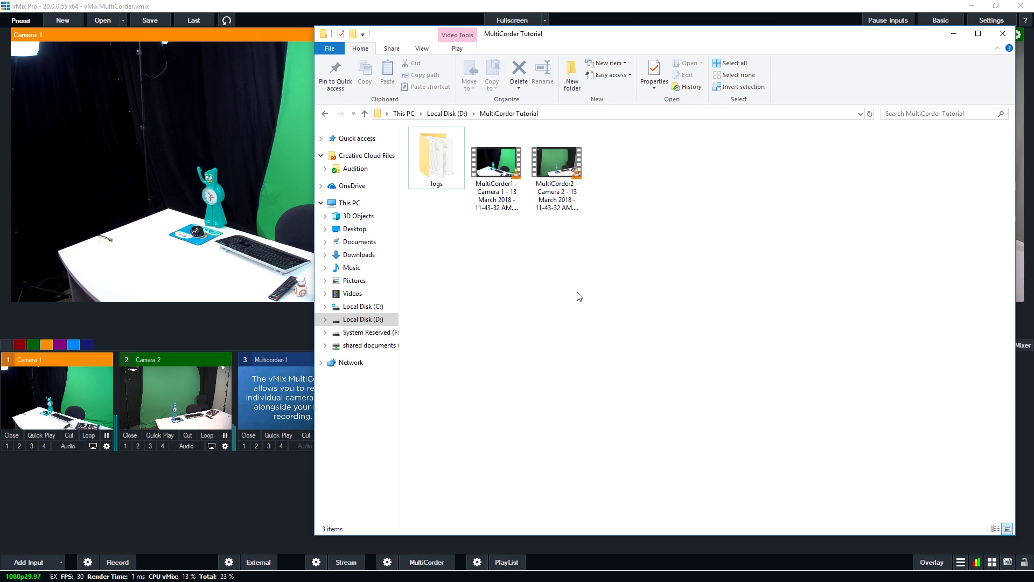
left_click_drag(618, 36, 669, 47)
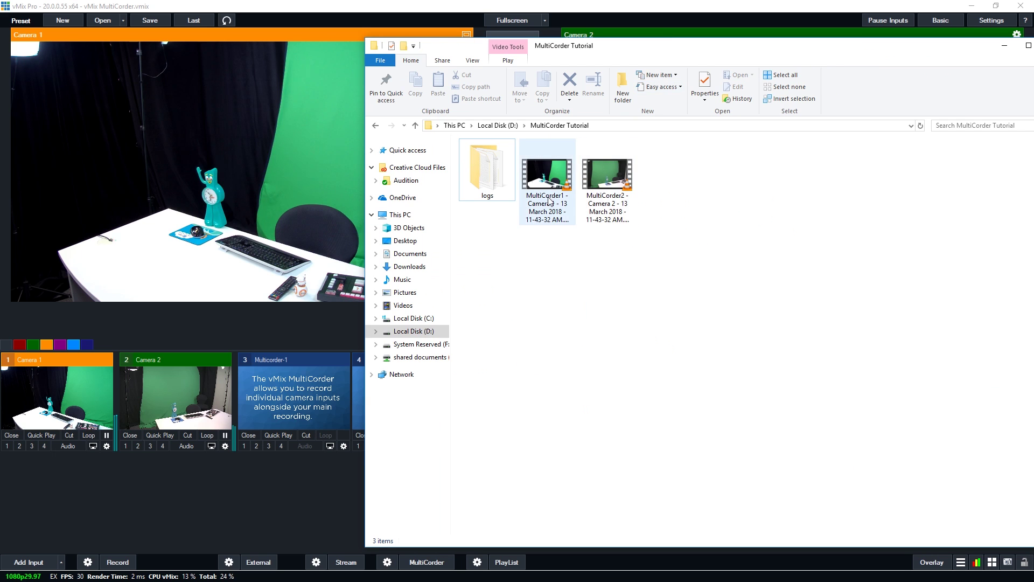
left_click(547, 178)
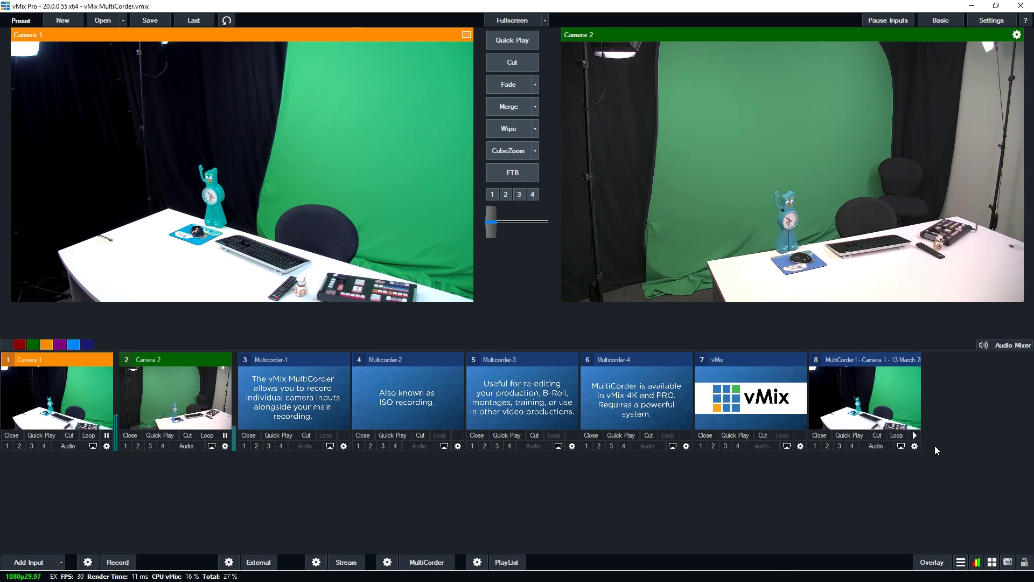
left_click(1004, 45)
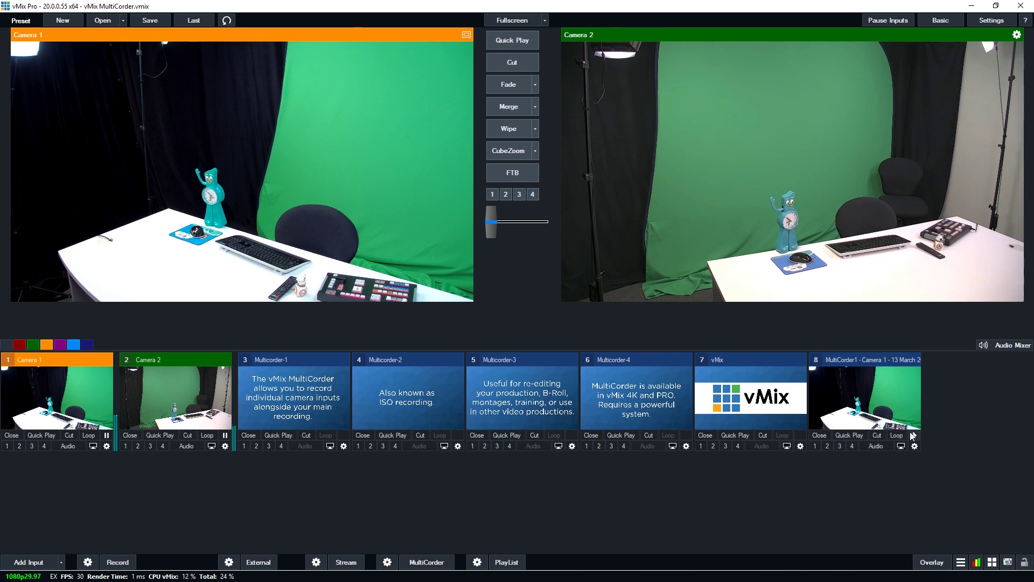
Step: Play the Camera 1 recording, input 8, live on output
left_click(849, 435)
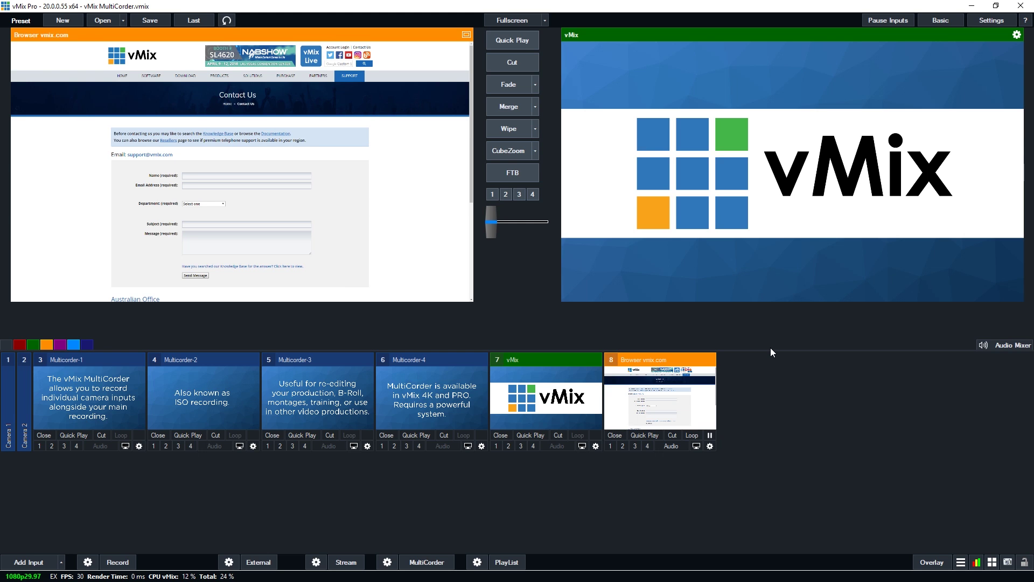
Step: Use Go Forward on browser input 8 to show the vMix Reference Systems page
right_click(666, 406)
left_click(703, 439)
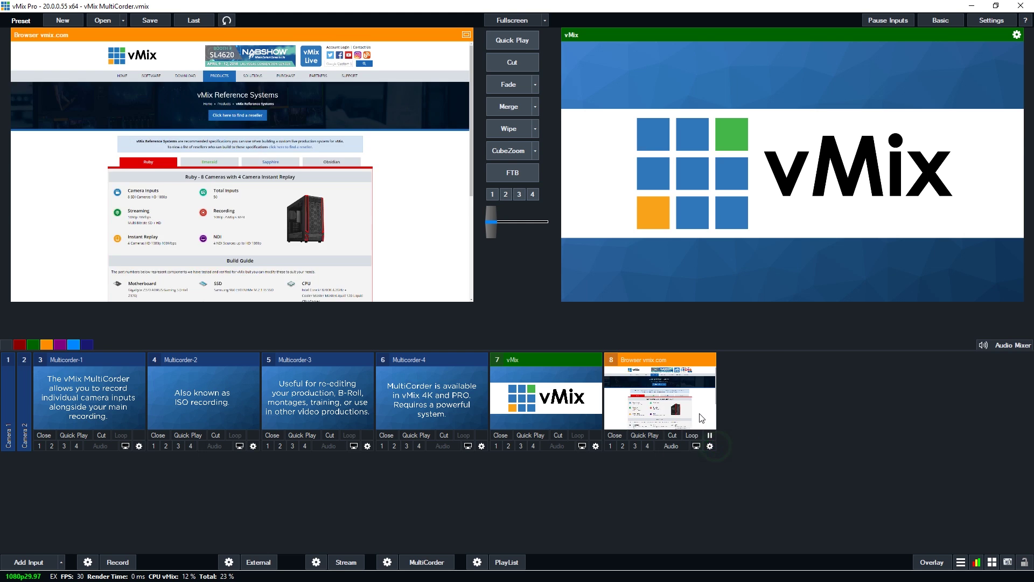